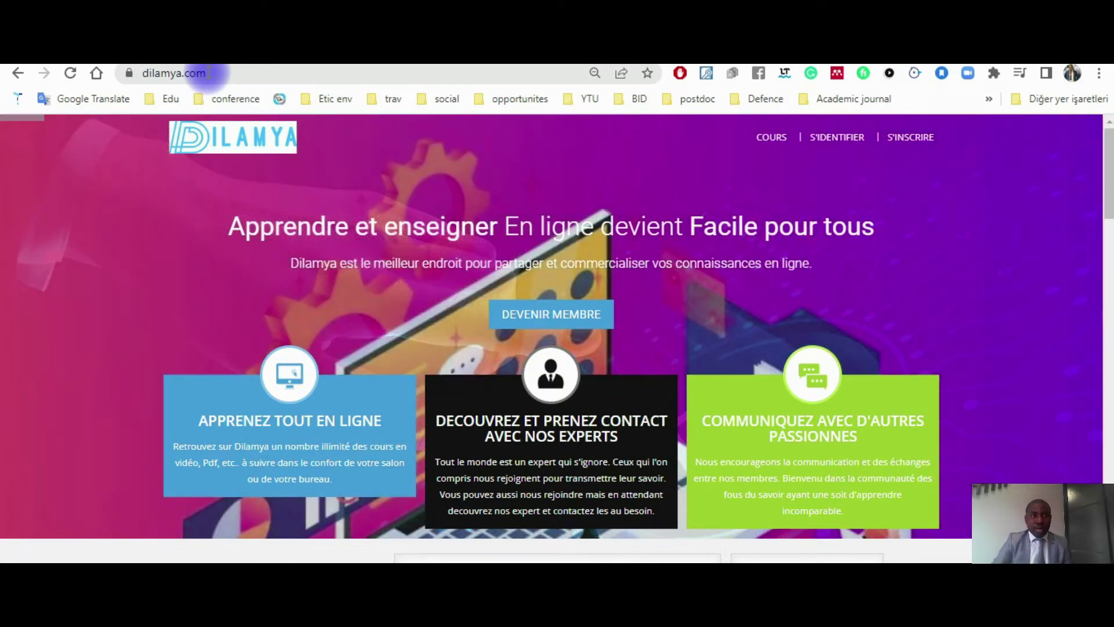
# Step: Reload dilamya.com to show the 'Apprendre et enseigner En ligne devient Facile pour tous' home page
pyautogui.click(207, 73)
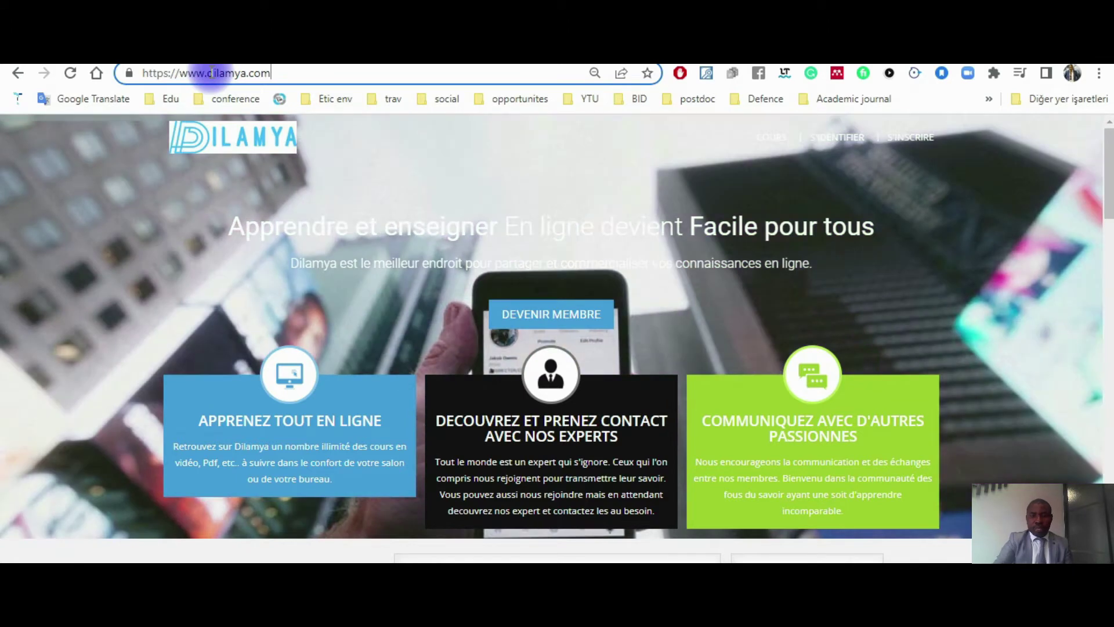
pyautogui.press('Return')
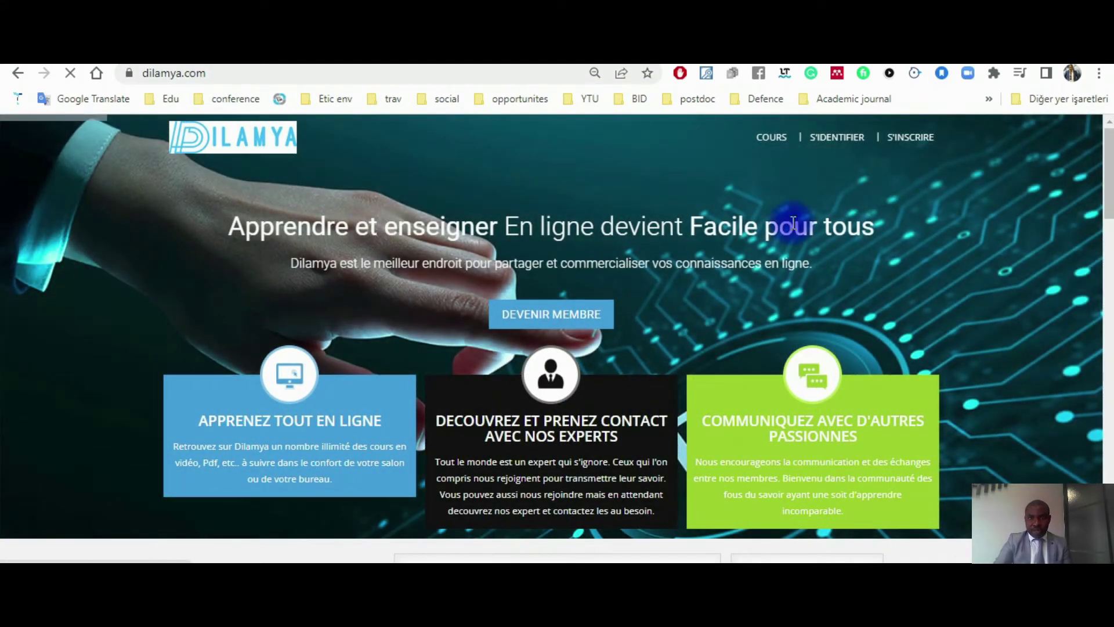
# Step: Open the COURS catalogue and browse its course listings, such as Light Music at EUR 200
pyautogui.click(769, 139)
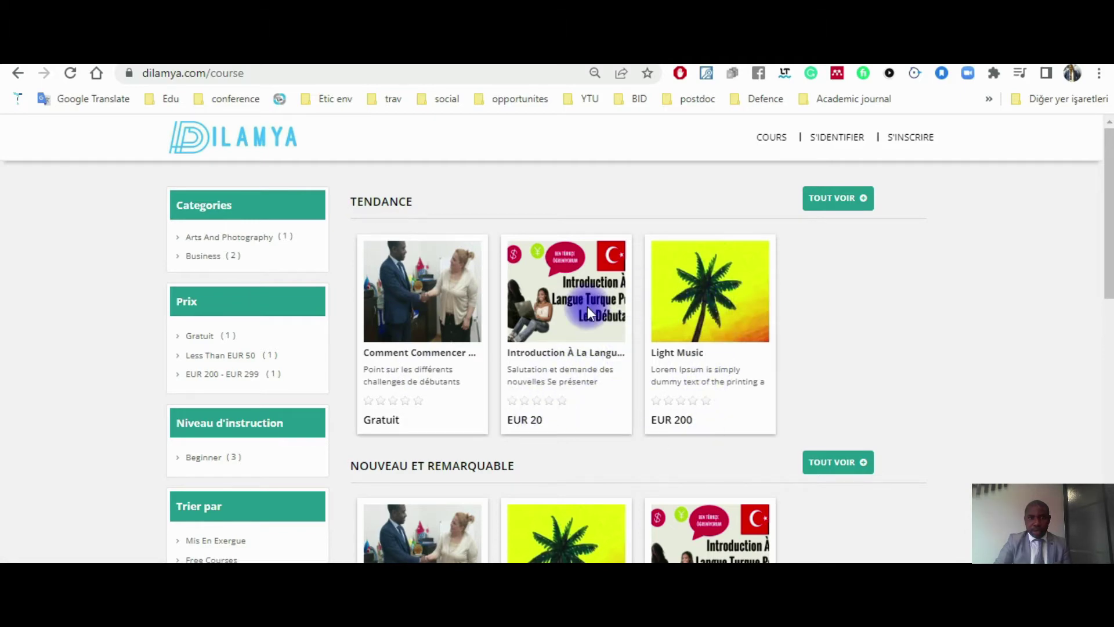
pyautogui.scroll(-4, 568, 389)
pyautogui.scroll(-5, 638, 367)
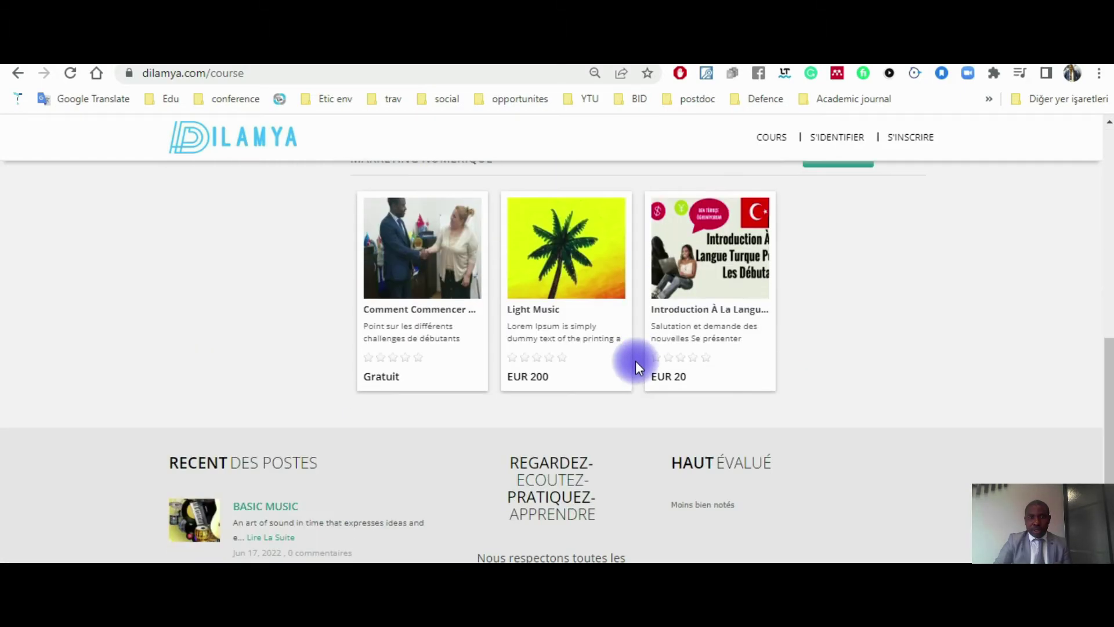
pyautogui.scroll(9, 635, 363)
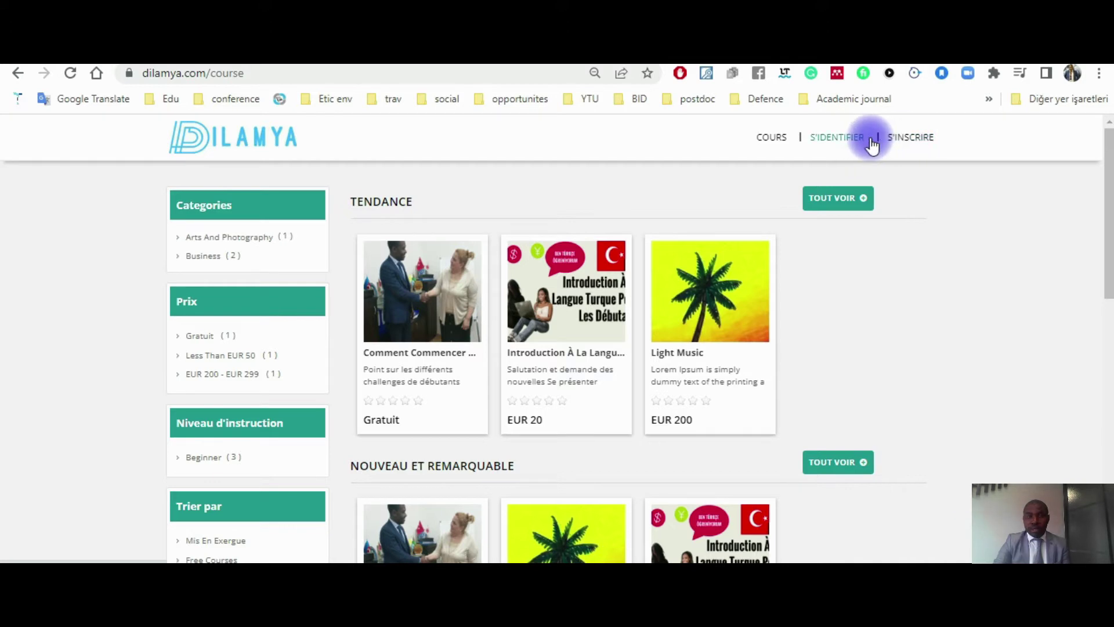
# Step: Open the S'inscrire registration form and erase the autofilled username
pyautogui.click(910, 138)
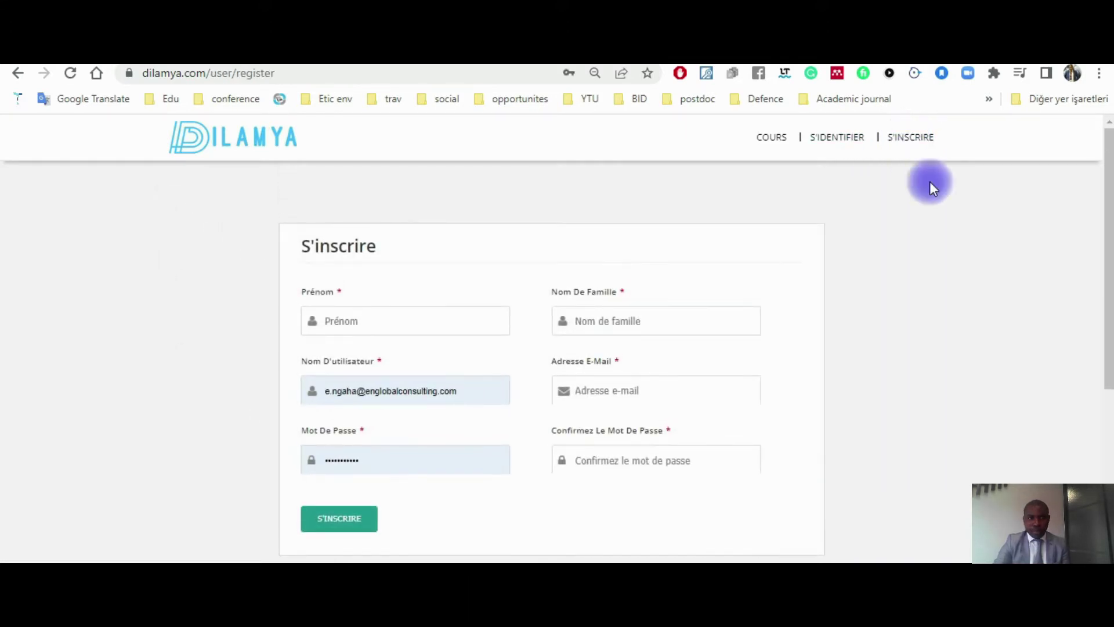
pyautogui.click(470, 394)
pyautogui.press('BackSpace')
pyautogui.press('BackSpace')
pyautogui.press('BackSpace')
pyautogui.press('BackSpace')
pyautogui.press('BackSpace')
pyautogui.press('BackSpace')
pyautogui.press('BackSpace')
pyautogui.press('BackSpace')
pyautogui.press('BackSpace')
pyautogui.press('BackSpace')
pyautogui.press('BackSpace')
pyautogui.press('BackSpace')
pyautogui.press('BackSpace')
pyautogui.press('BackSpace')
pyautogui.press('BackSpace')
pyautogui.press('BackSpace')
pyautogui.press('BackSpace')
pyautogui.press('BackSpace')
pyautogui.press('BackSpace')
pyautogui.press('BackSpace')
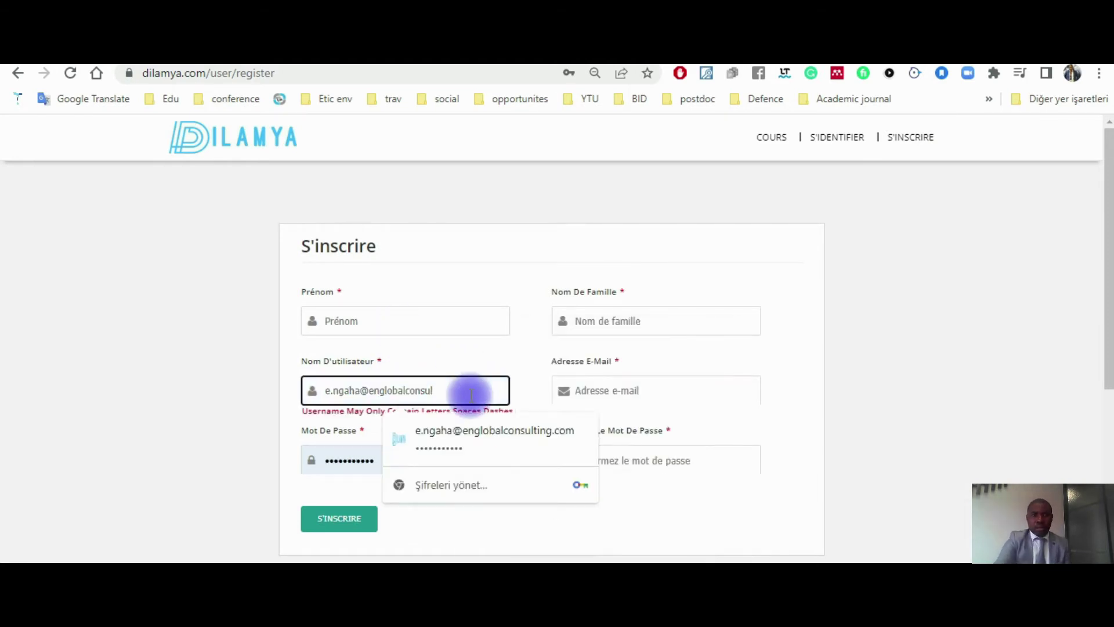
pyautogui.click(414, 273)
# Step: Fill in the registrant's first name (Prénom) and last name (Nom de famille)
pyautogui.click(363, 317)
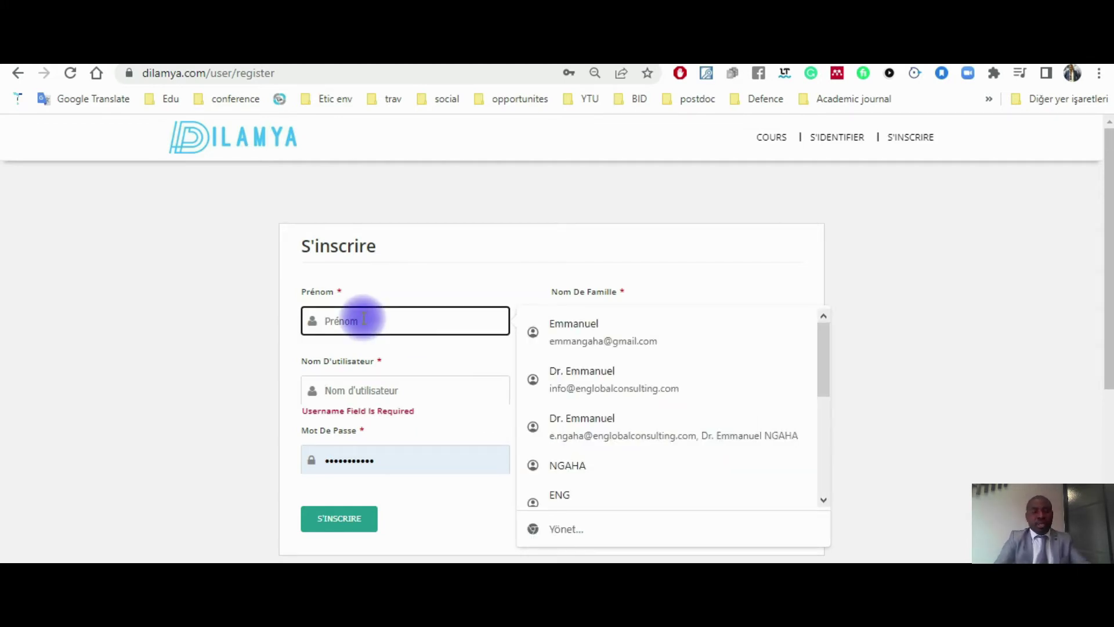
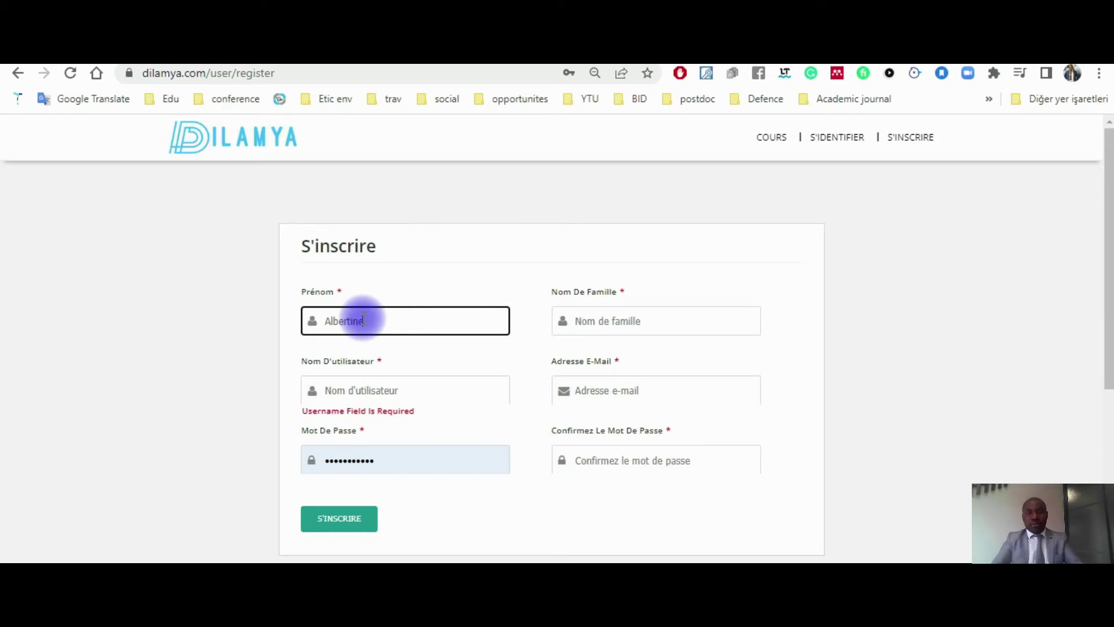
pyautogui.click(596, 319)
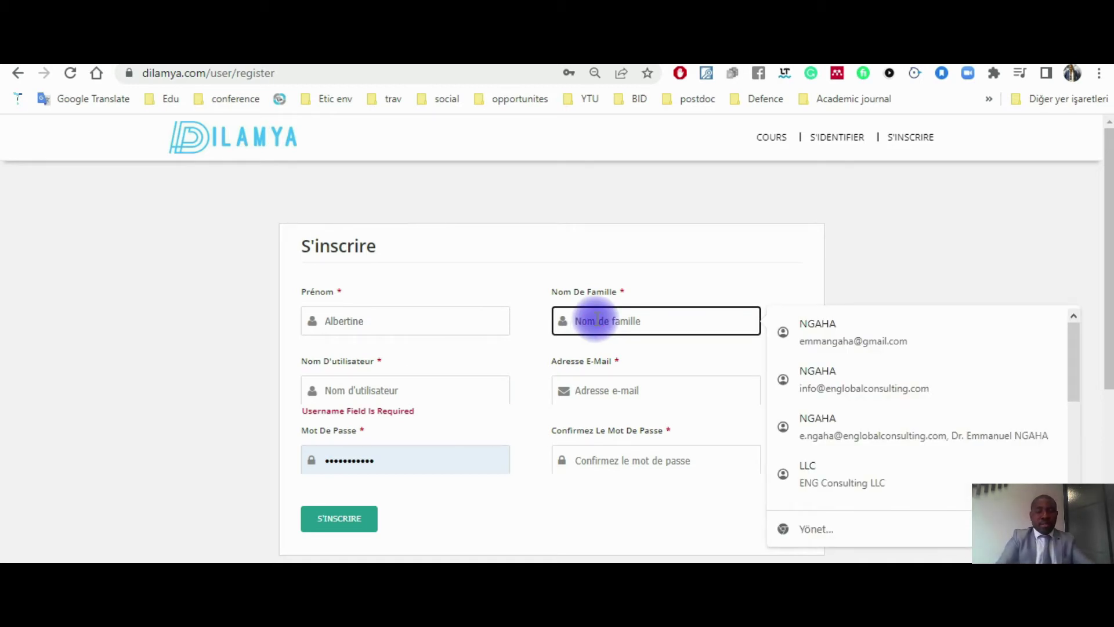
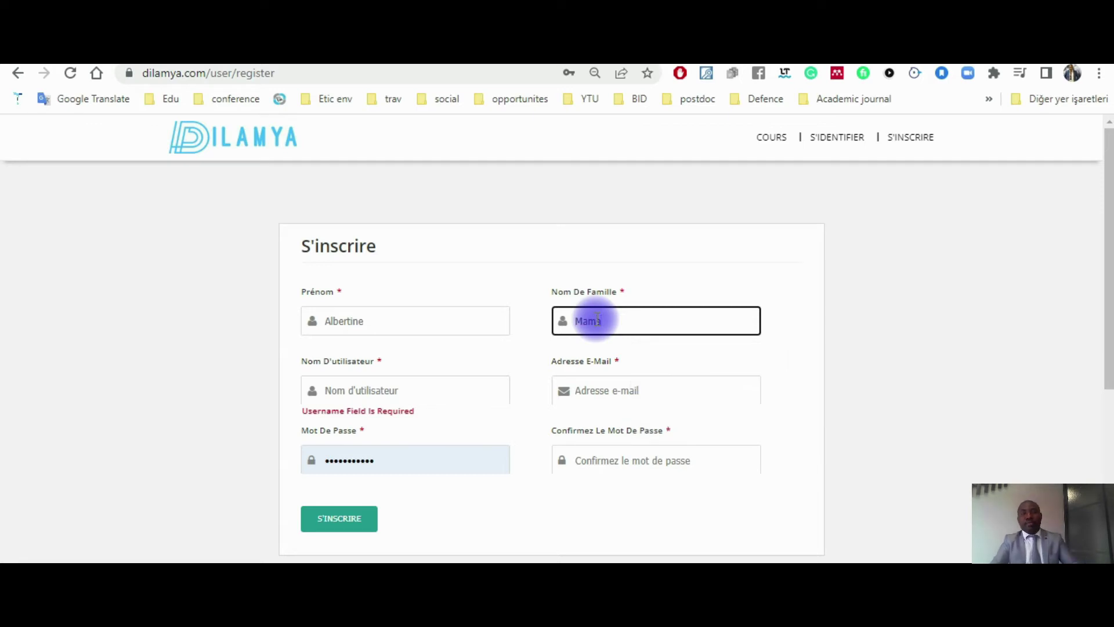
pyautogui.click(737, 251)
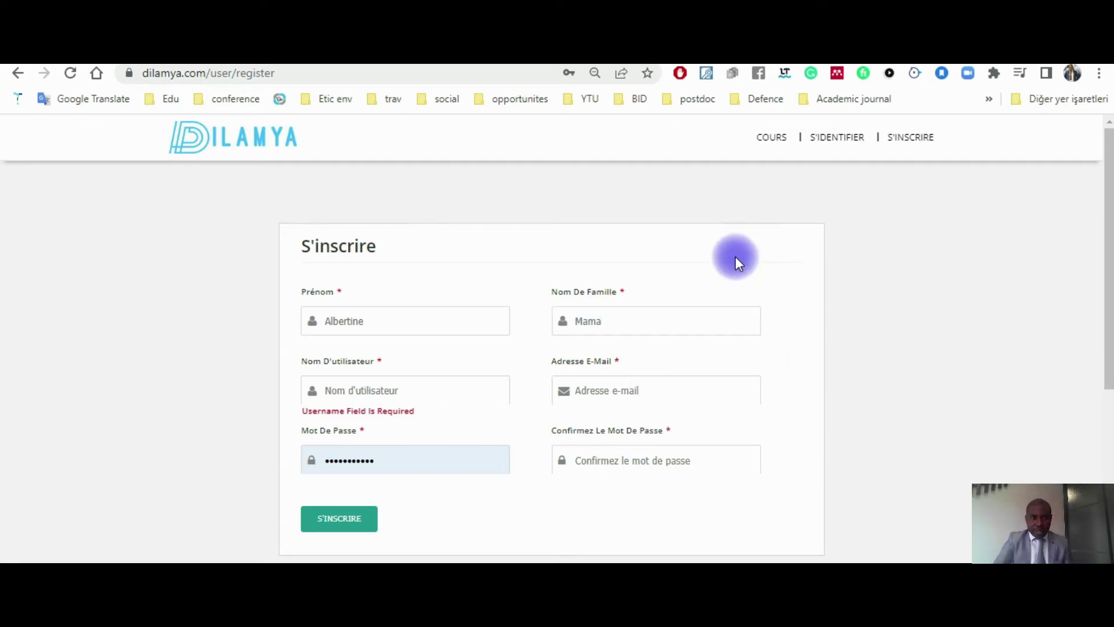
pyautogui.click(367, 389)
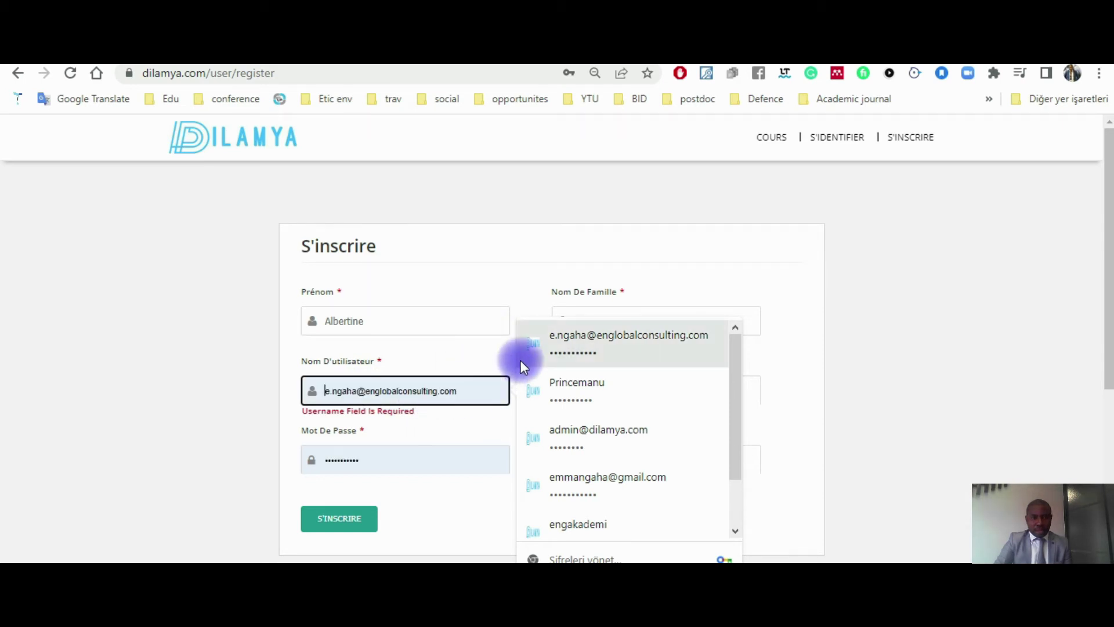
# Step: Enter a username, then remove its digits so the letters-only validation accepts it
pyautogui.click(271, 393)
pyautogui.click(336, 389)
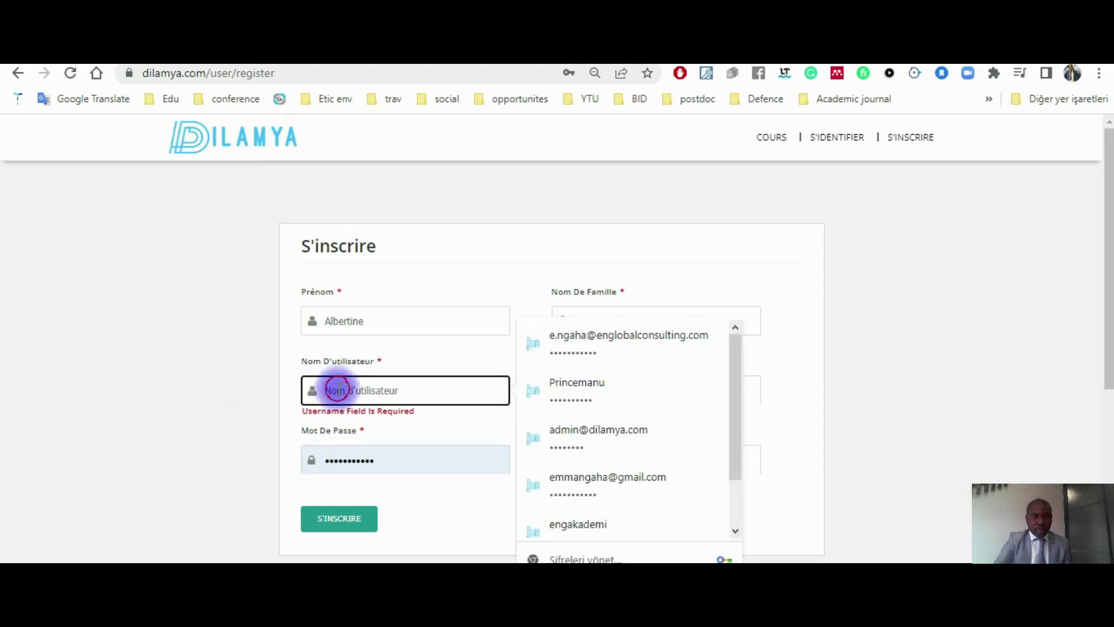
pyautogui.write('b')
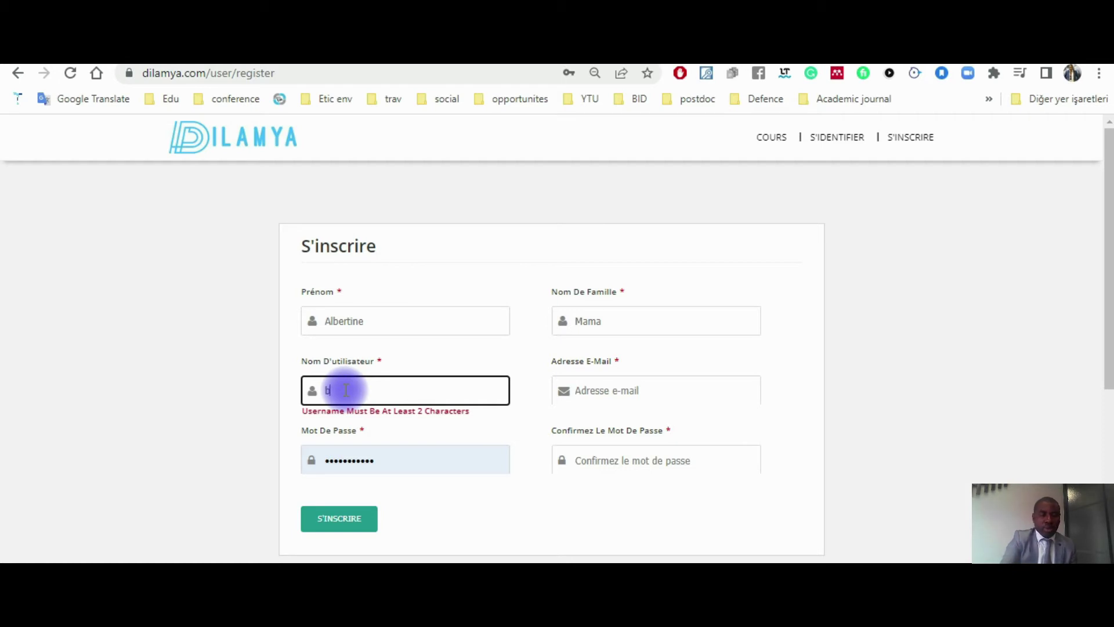
pyautogui.write('ob')
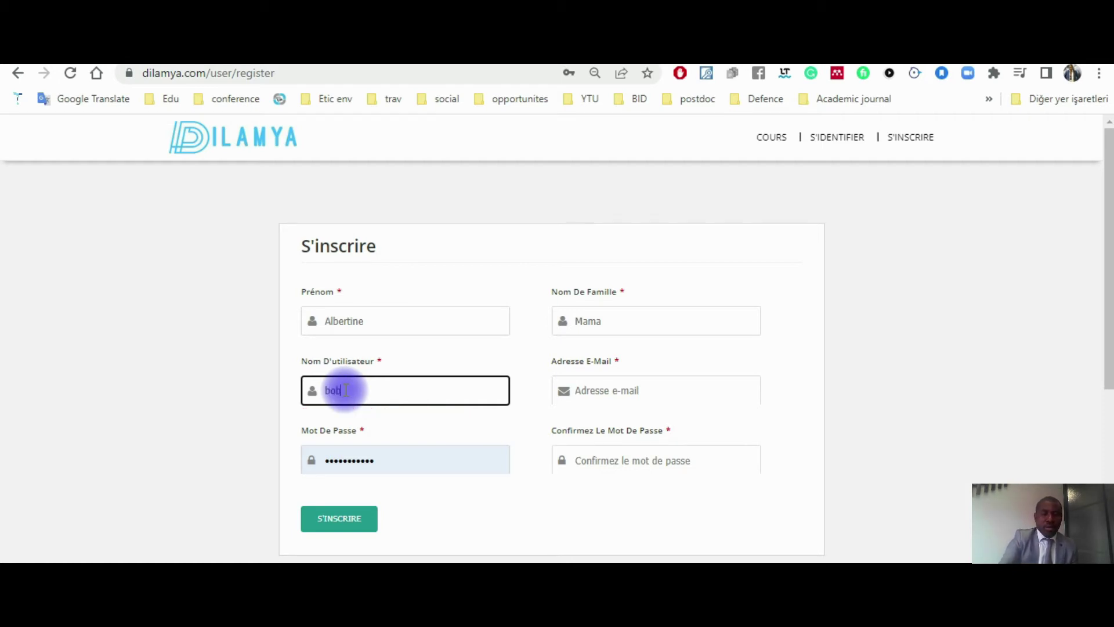
pyautogui.write('o22')
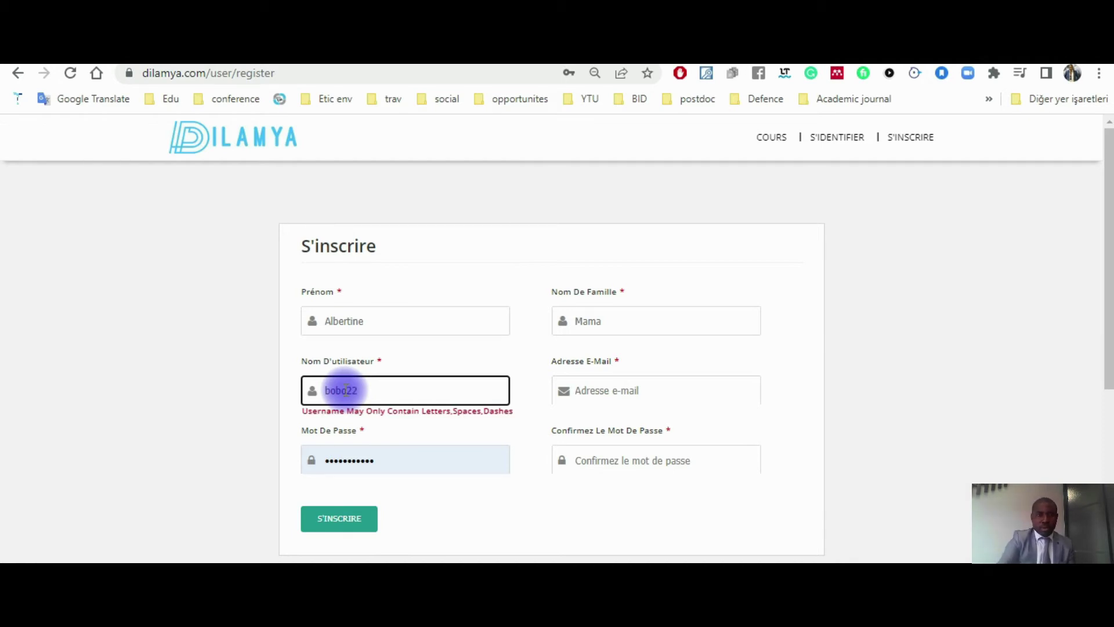
pyautogui.click(294, 408)
pyautogui.click(350, 391)
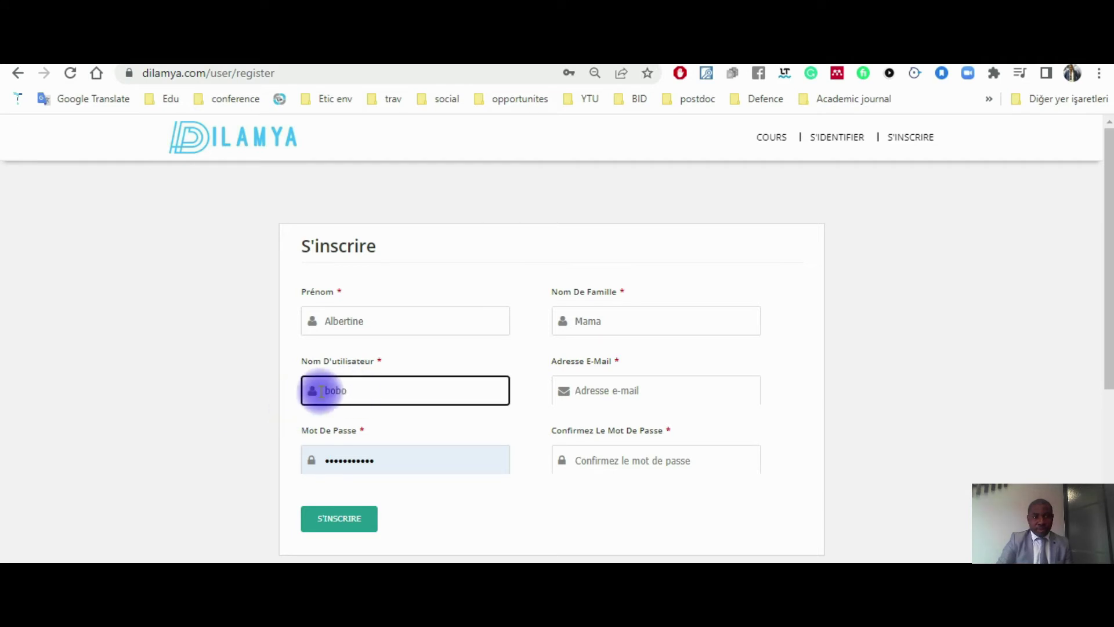
pyautogui.click(290, 414)
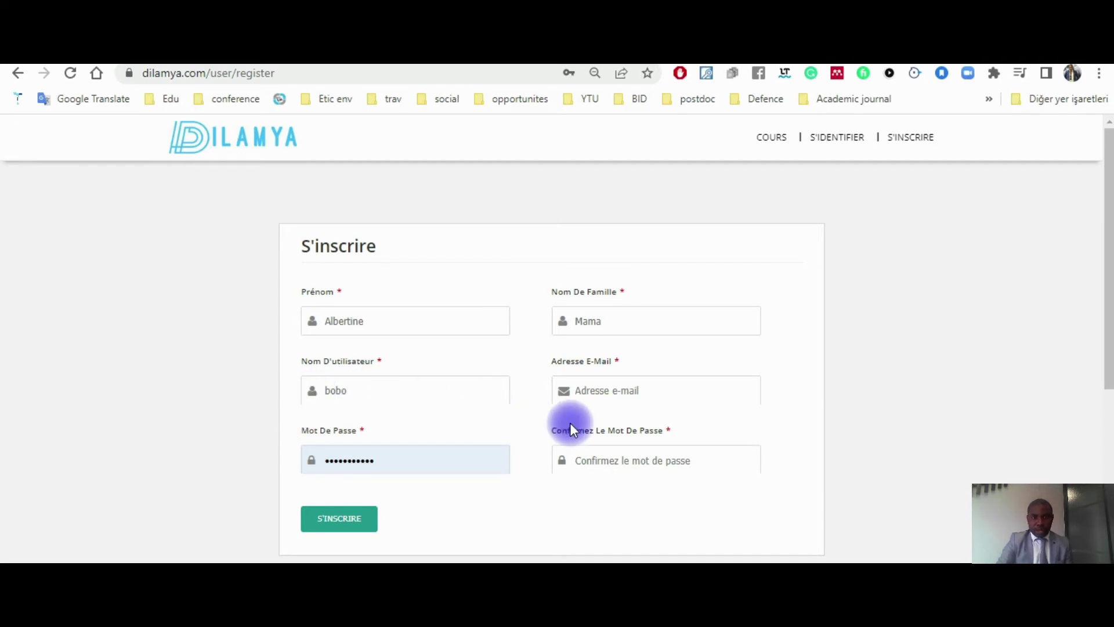
# Step: Type the registrant's full e-mail address in Adresse E-Mail, correcting the mistyped letters
pyautogui.click(588, 390)
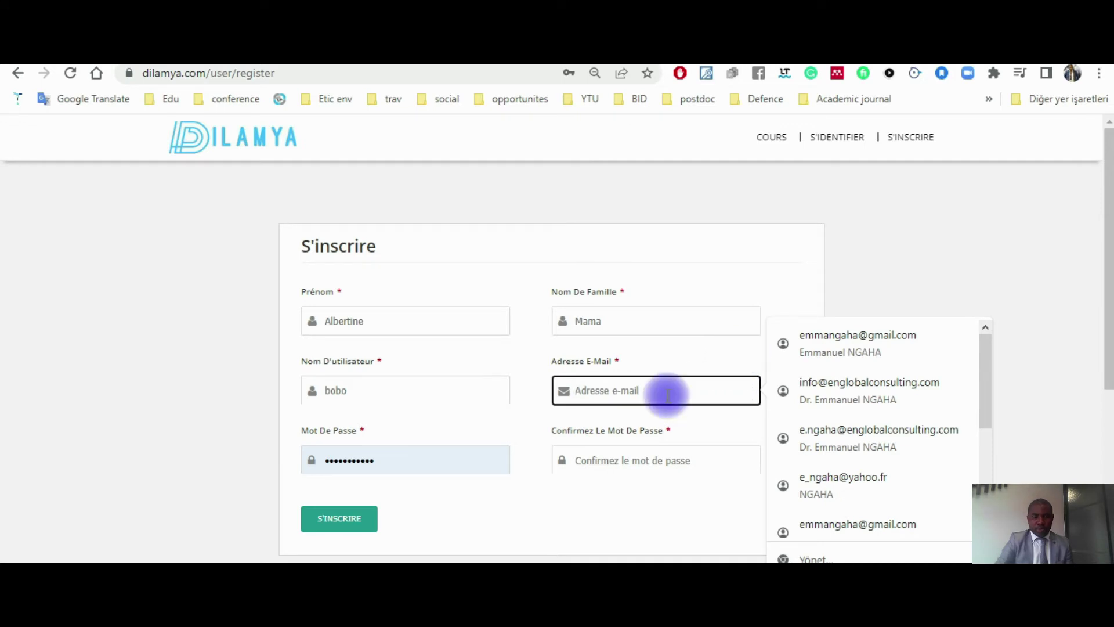
pyautogui.write('n')
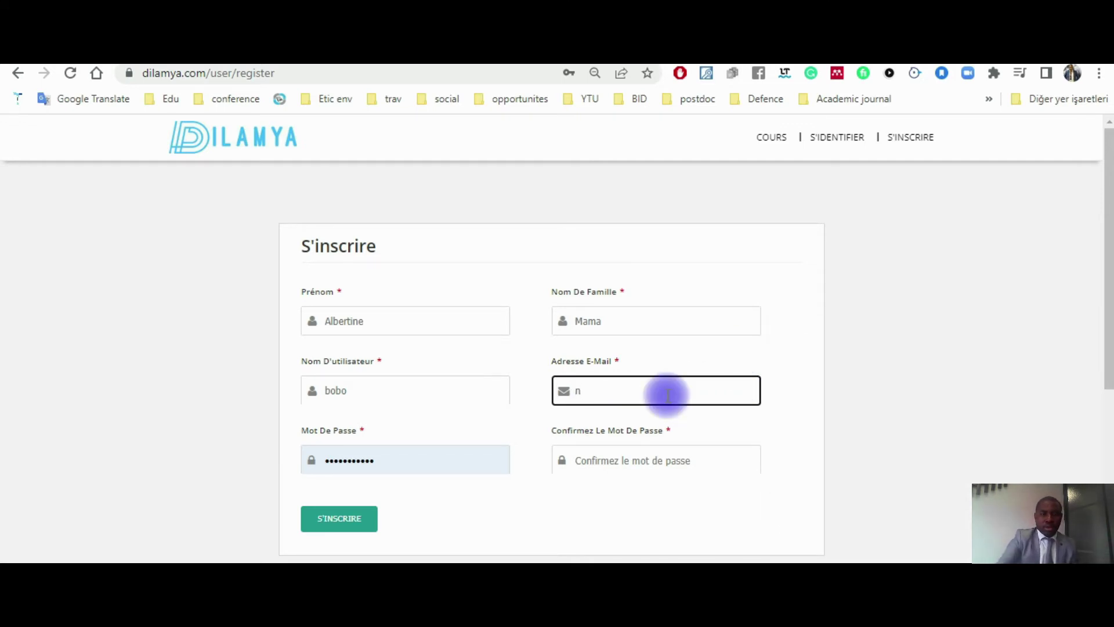
pyautogui.press('BackSpace')
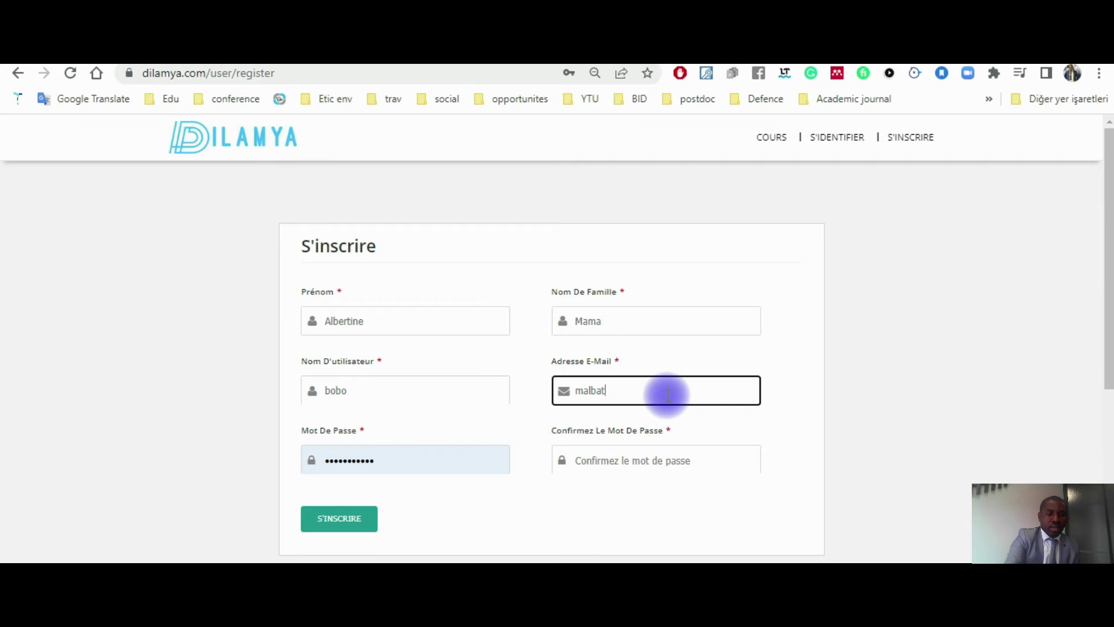
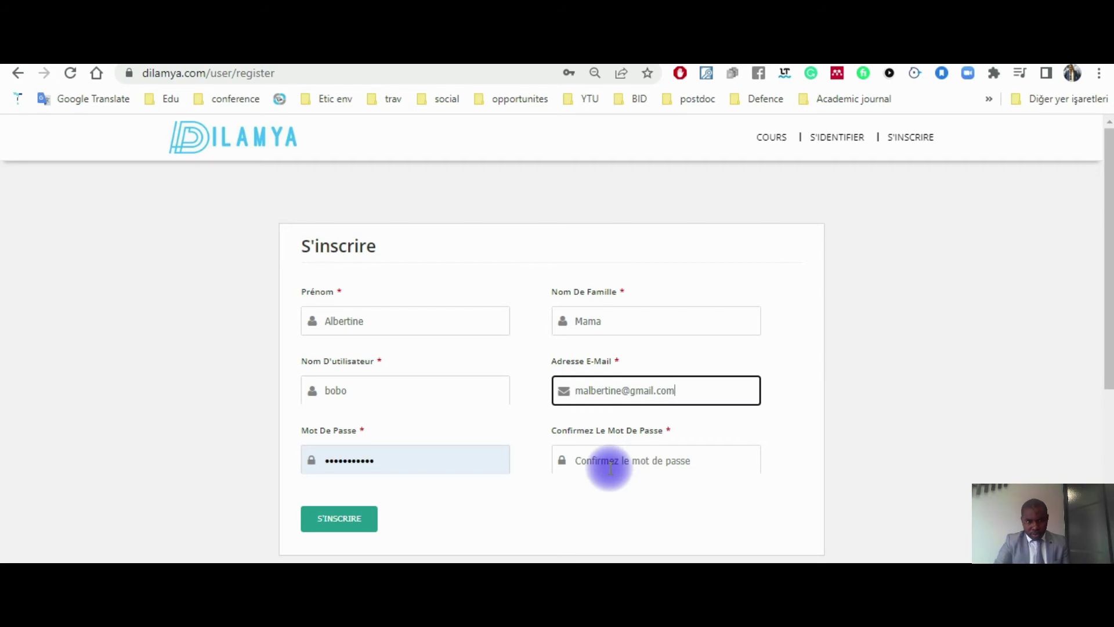
pyautogui.click(510, 427)
# Step: Enter the account password in Mot De Passe and repeat it in Confirmez Le Mot De Passe
pyautogui.click(393, 459)
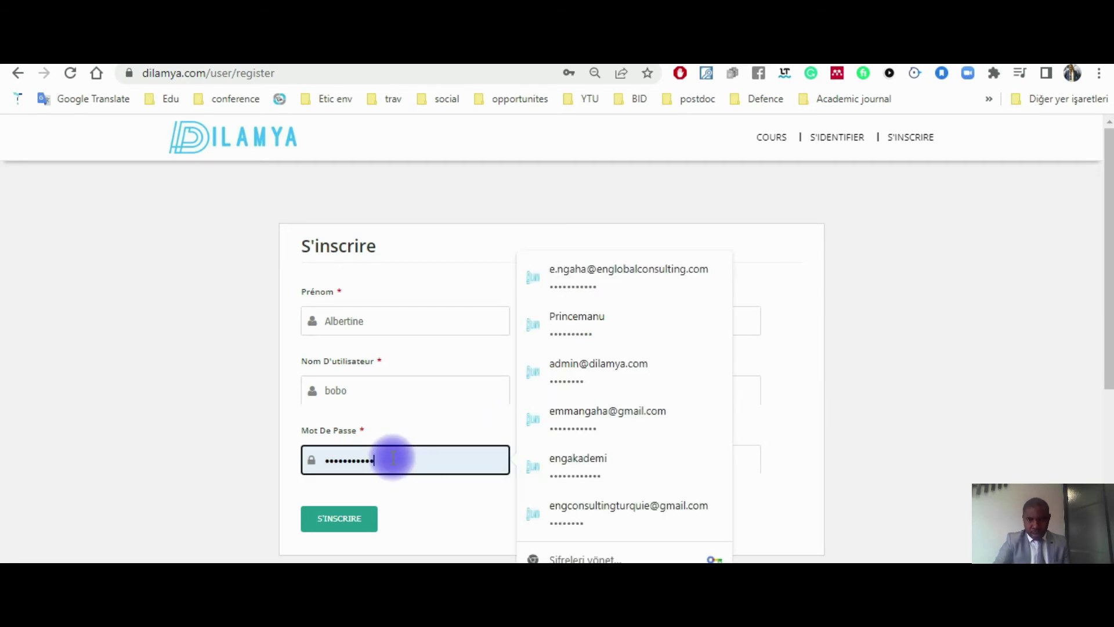
pyautogui.write('123456')
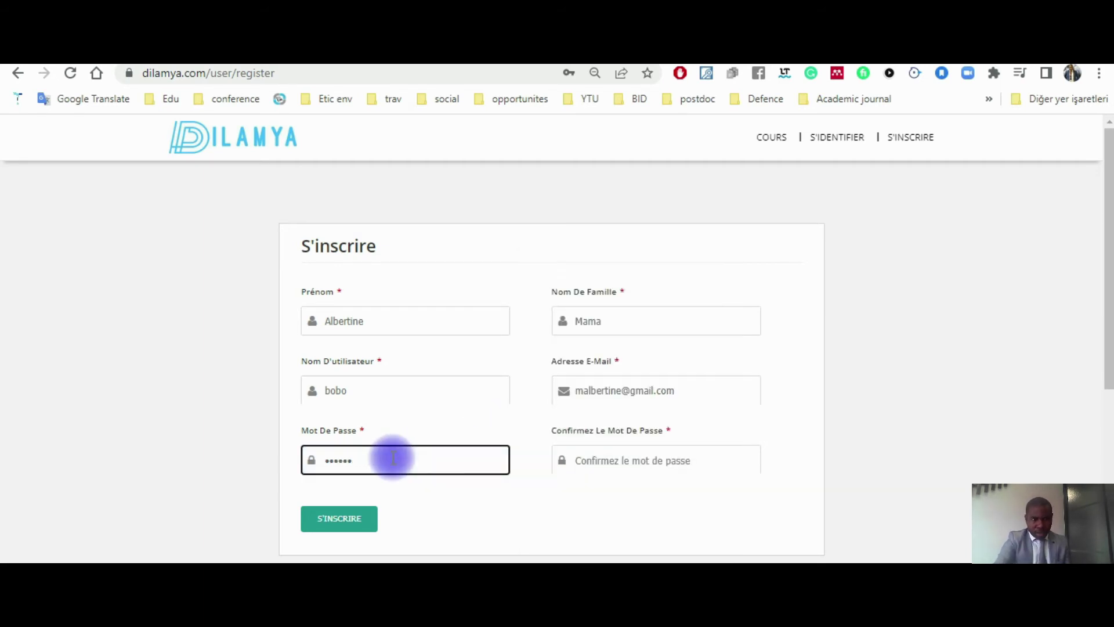
pyautogui.press('BackSpace')
pyautogui.press('BackSpace')
pyautogui.press('BackSpace')
pyautogui.press('BackSpace')
pyautogui.press('BackSpace')
pyautogui.press('BackSpace')
pyautogui.write('1')
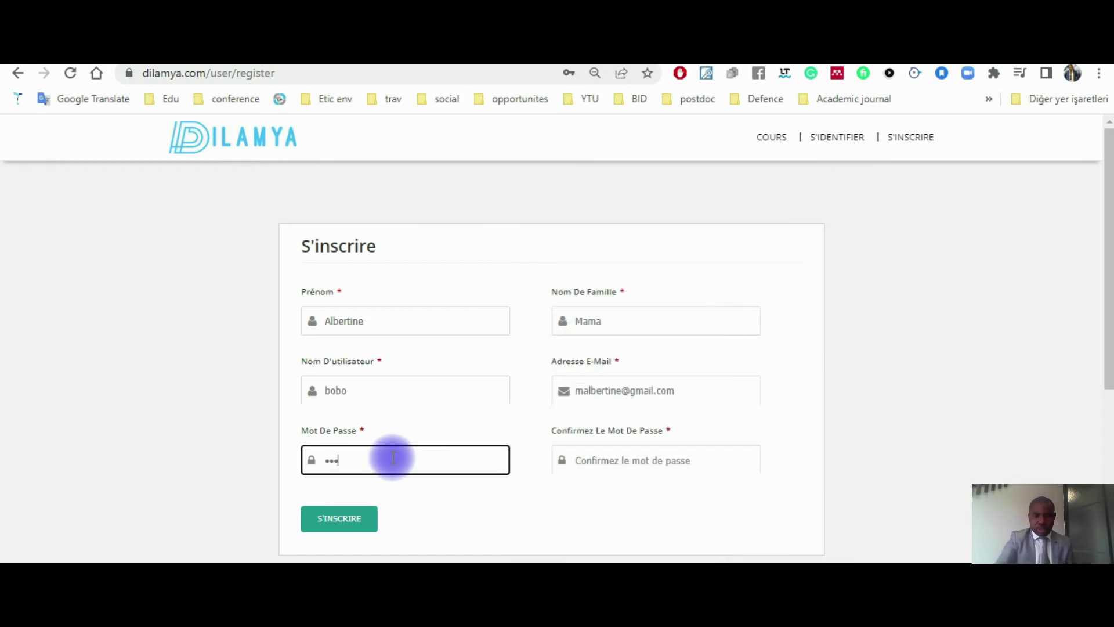
pyautogui.write('2345678')
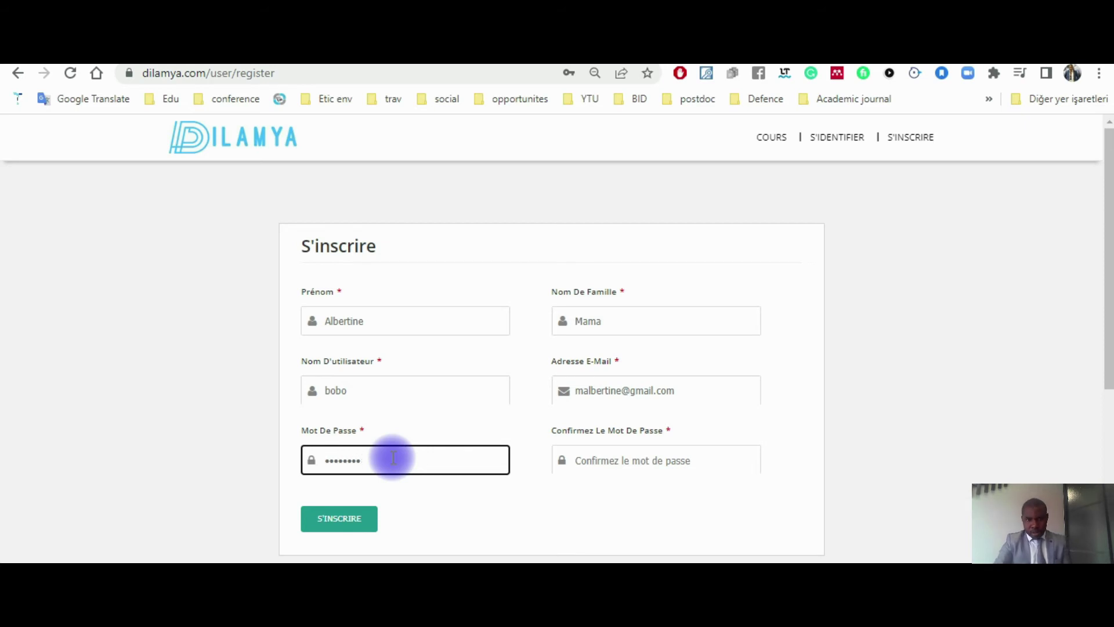
pyautogui.click(615, 461)
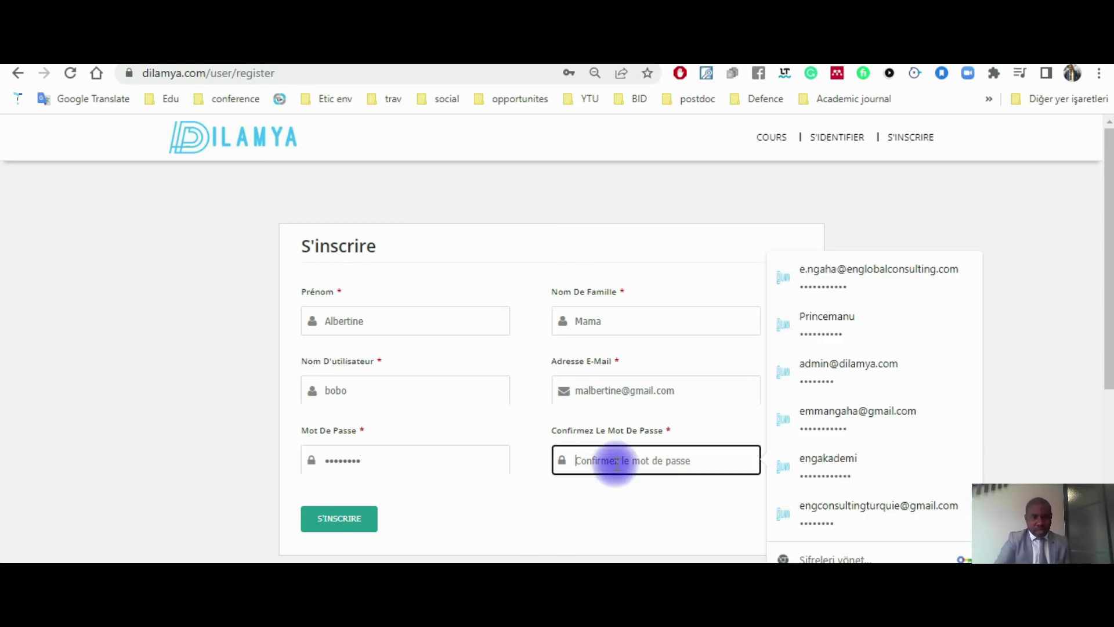
pyautogui.write('1234')
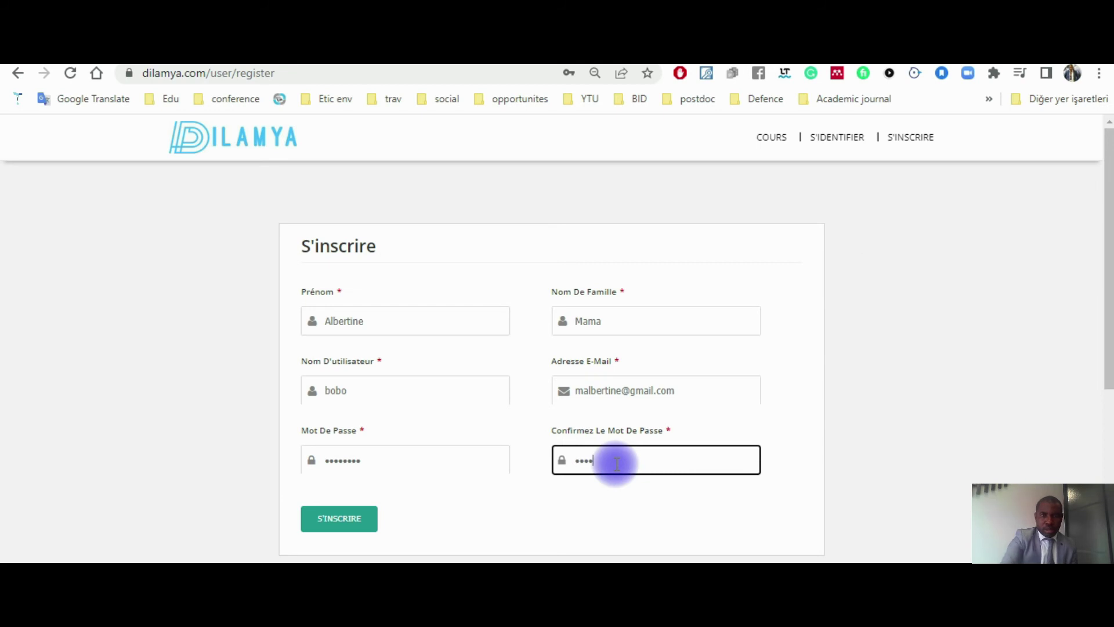
pyautogui.write('5678')
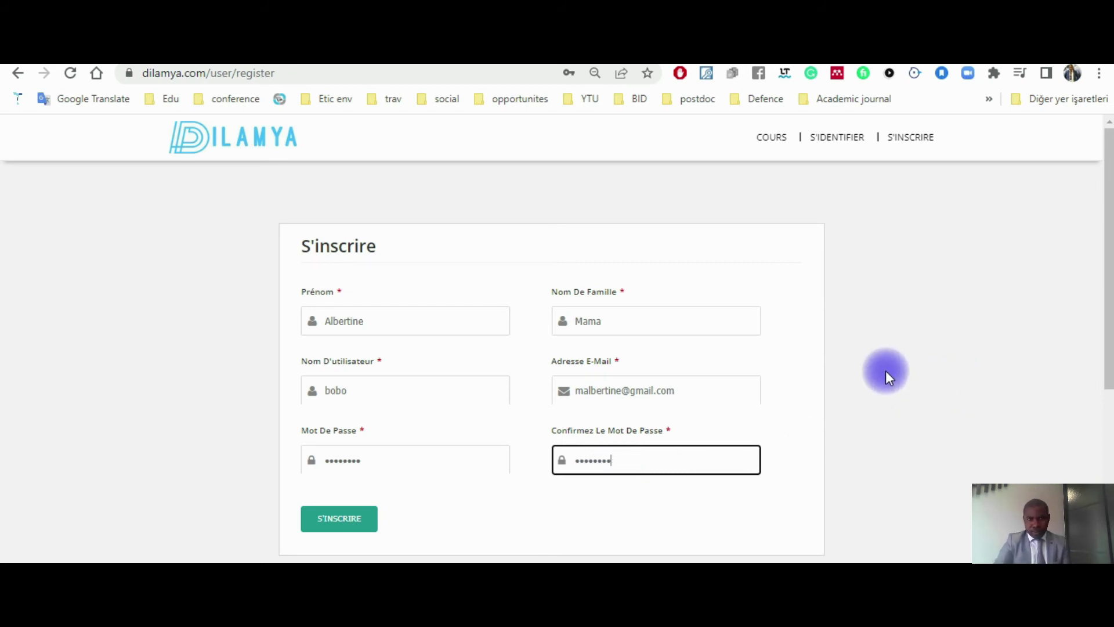
pyautogui.scroll(-1, 886, 374)
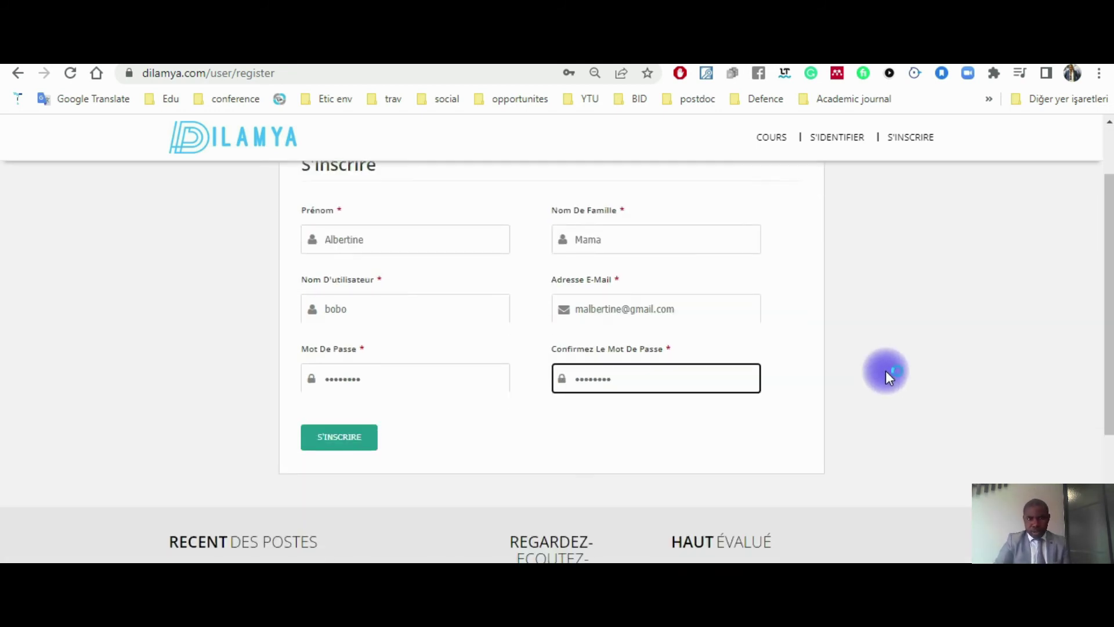
# Step: Submit the S'INSCRIRE form and decline Chrome's offer to save the password
pyautogui.click(328, 440)
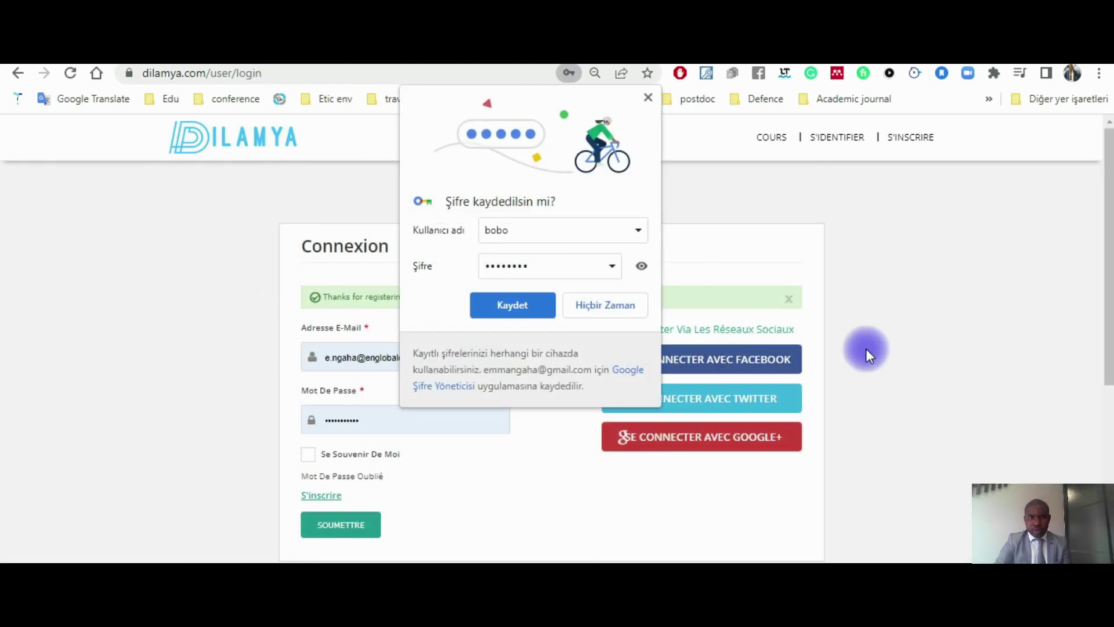
pyautogui.click(646, 99)
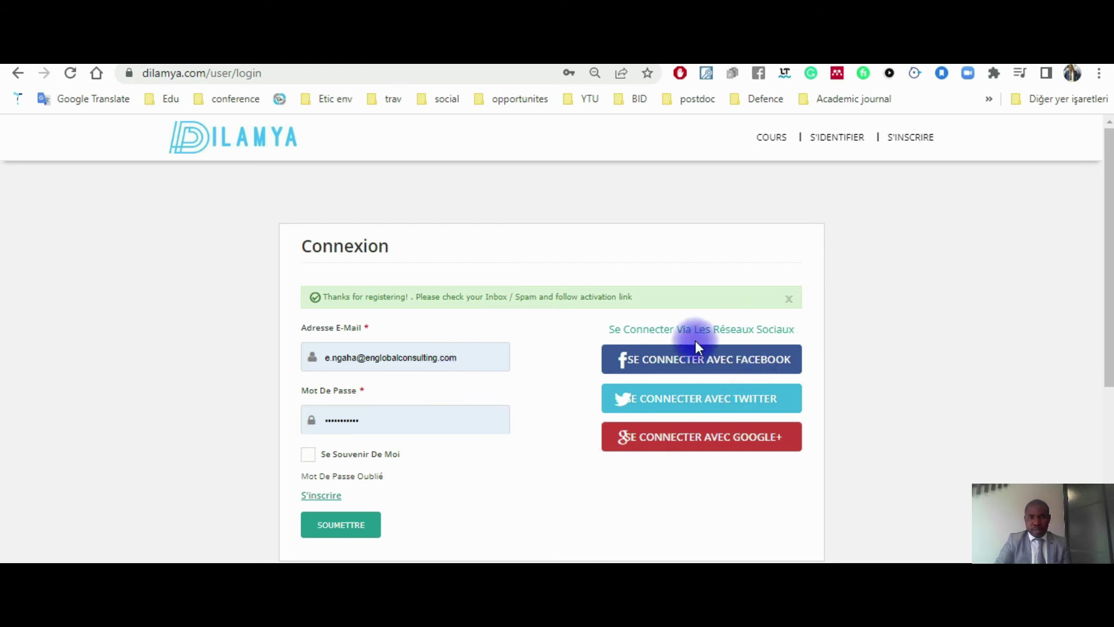
# Step: Close the green thanks-for-registering banner and clear the prefilled login password
pyautogui.click(788, 299)
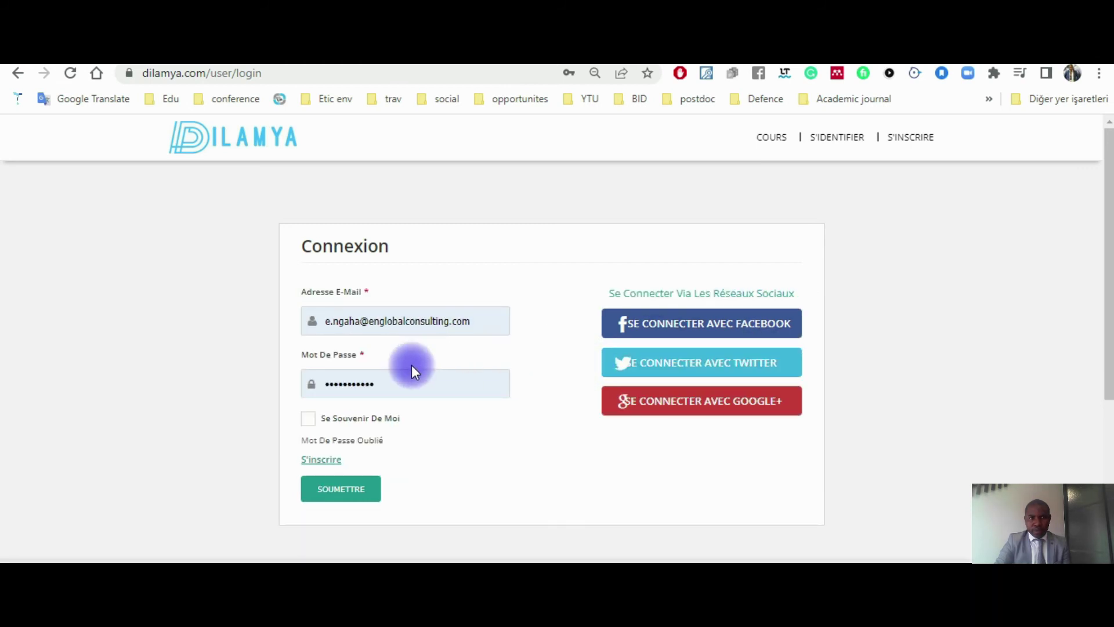
pyautogui.click(413, 387)
pyautogui.press('BackSpace')
pyautogui.press('BackSpace')
pyautogui.press('BackSpace')
pyautogui.press('BackSpace')
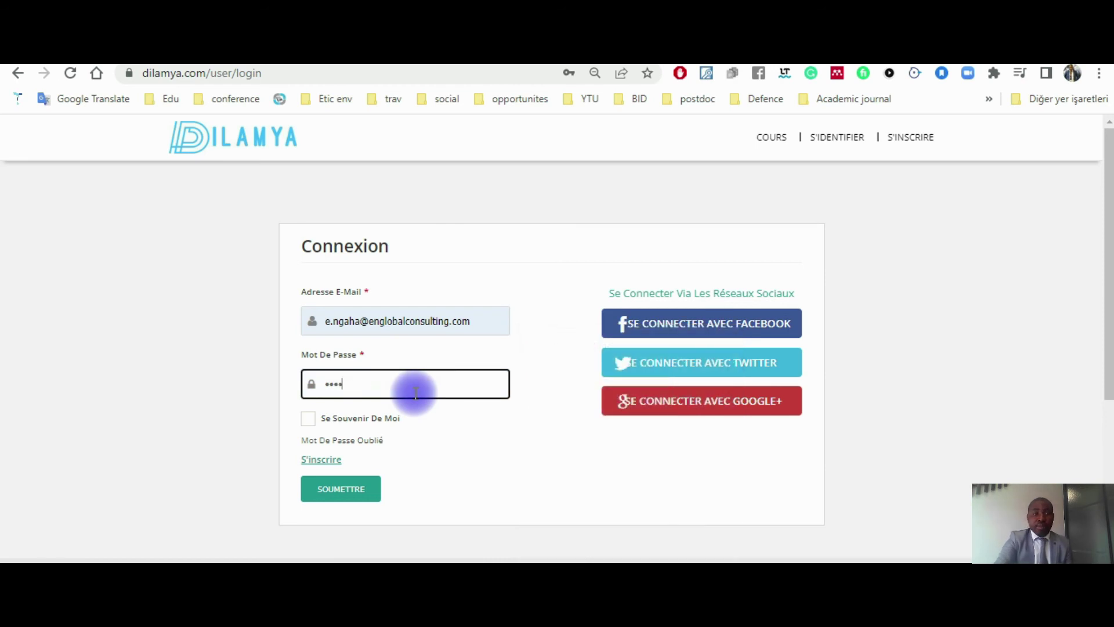
pyautogui.press('BackSpace')
pyautogui.press('BackSpace')
pyautogui.press('BackSpace')
pyautogui.press('BackSpace')
pyautogui.press('BackSpace')
pyautogui.press('BackSpace')
pyautogui.press('BackSpace')
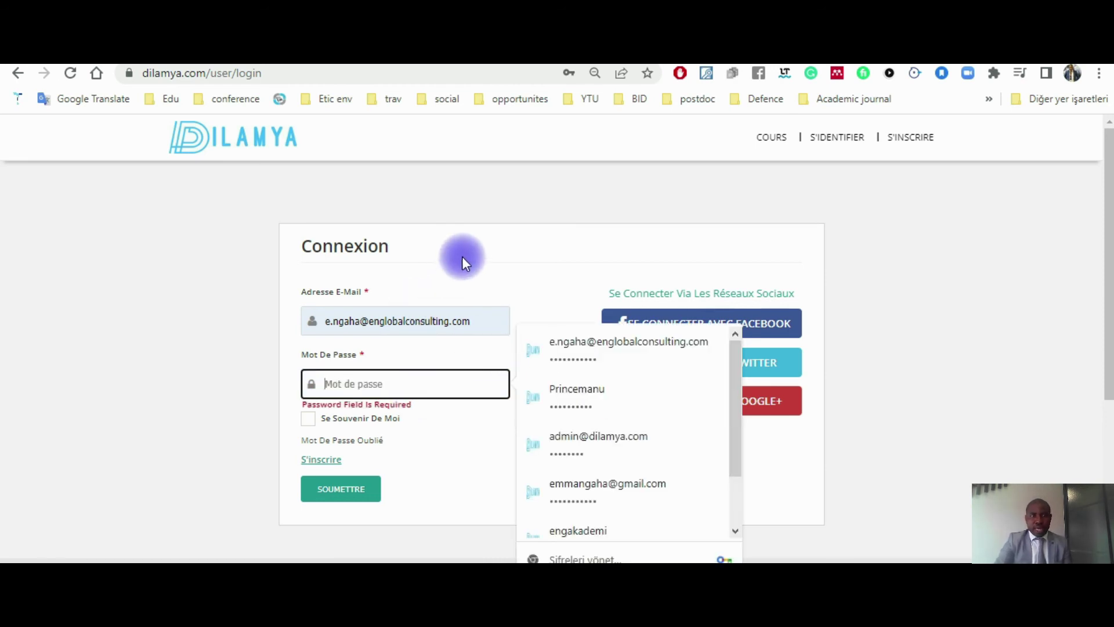
pyautogui.click(463, 257)
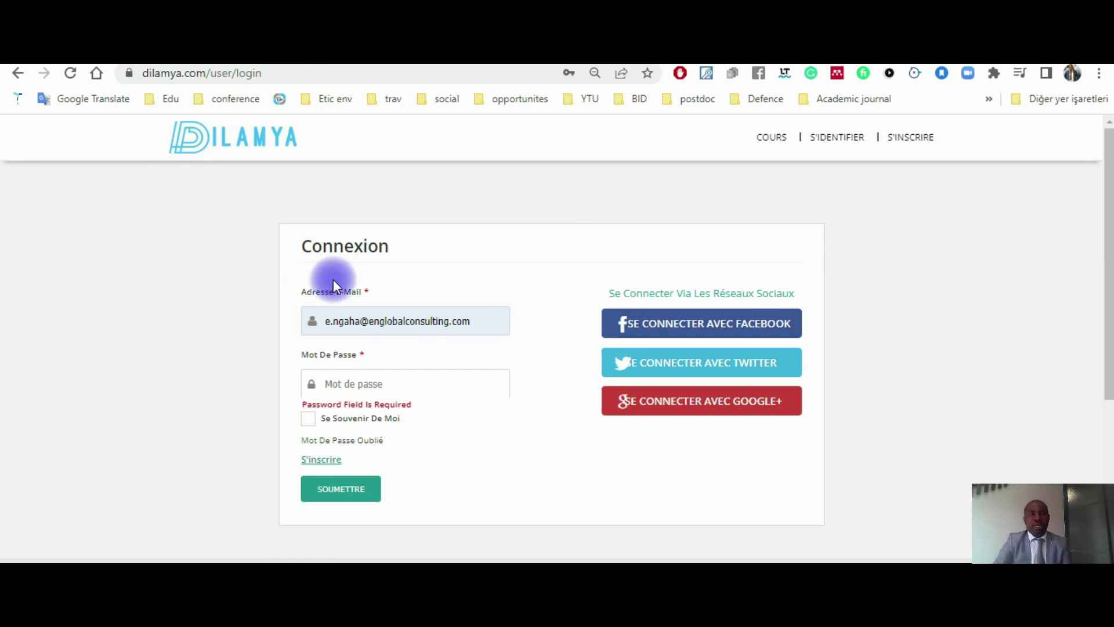
# Step: Delete the prefilled e-mail address from the Connexion form's e-mail field
pyautogui.doubleClick(411, 321)
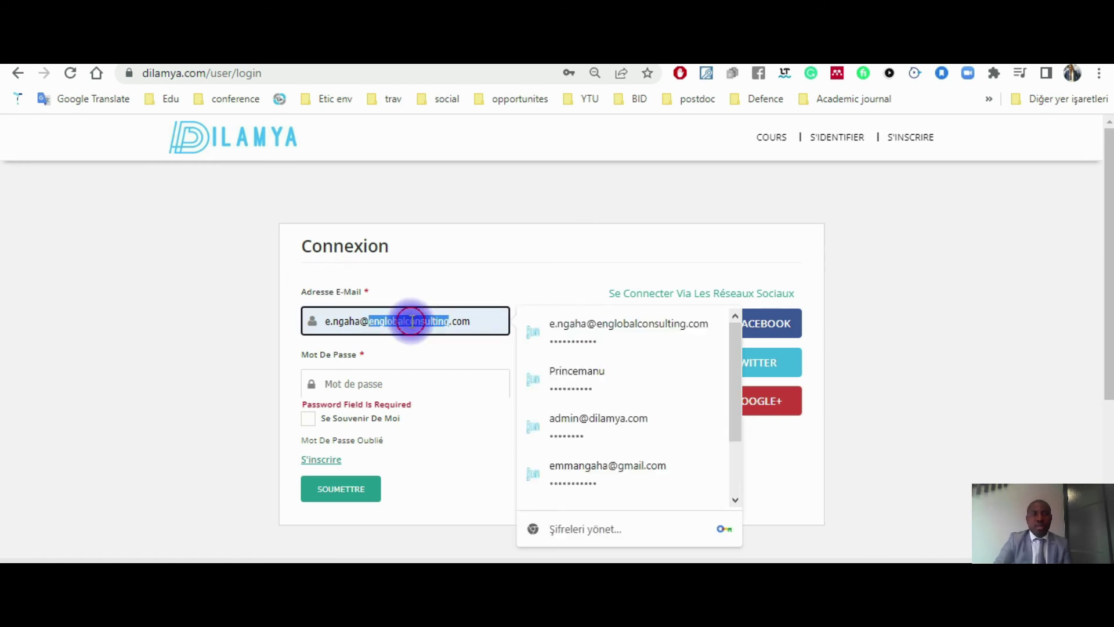
pyautogui.tripleClick(410, 321)
pyautogui.press('BackSpace')
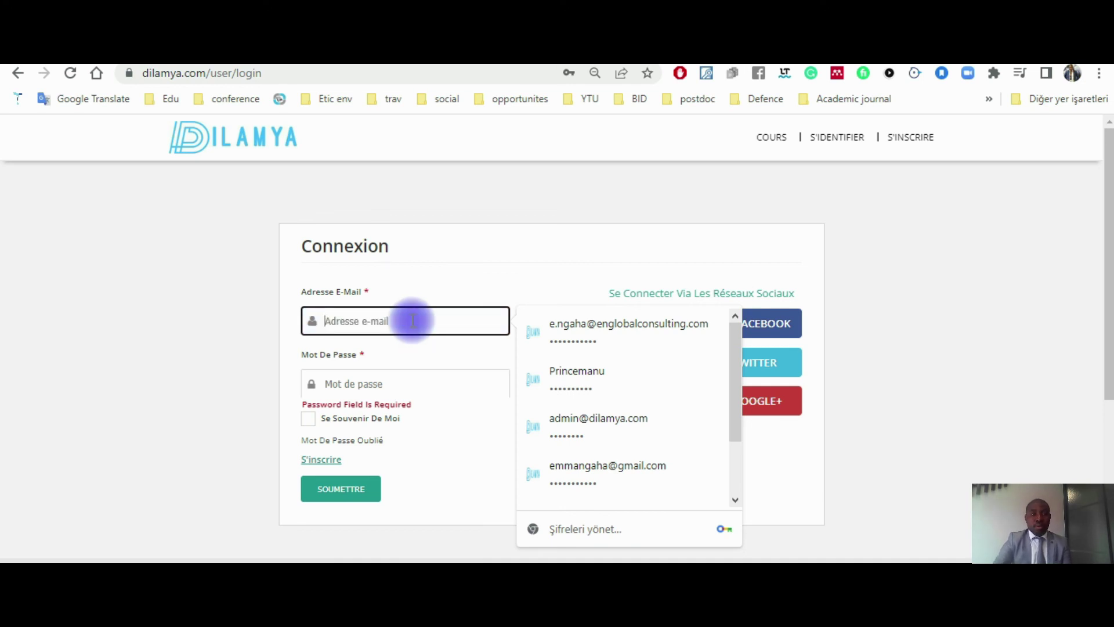
pyautogui.click(236, 286)
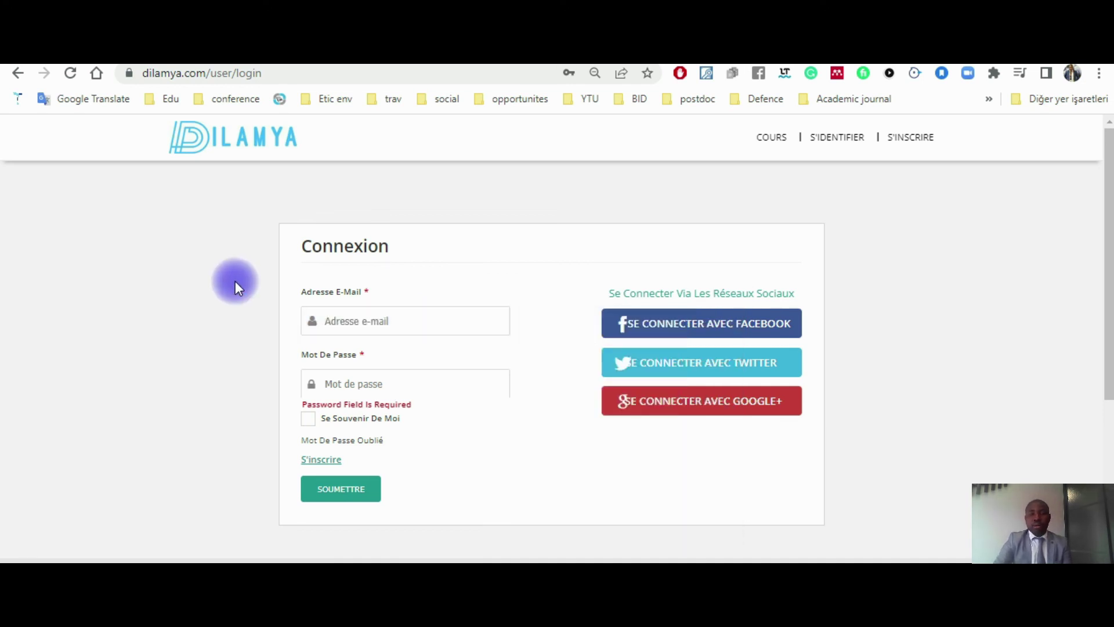